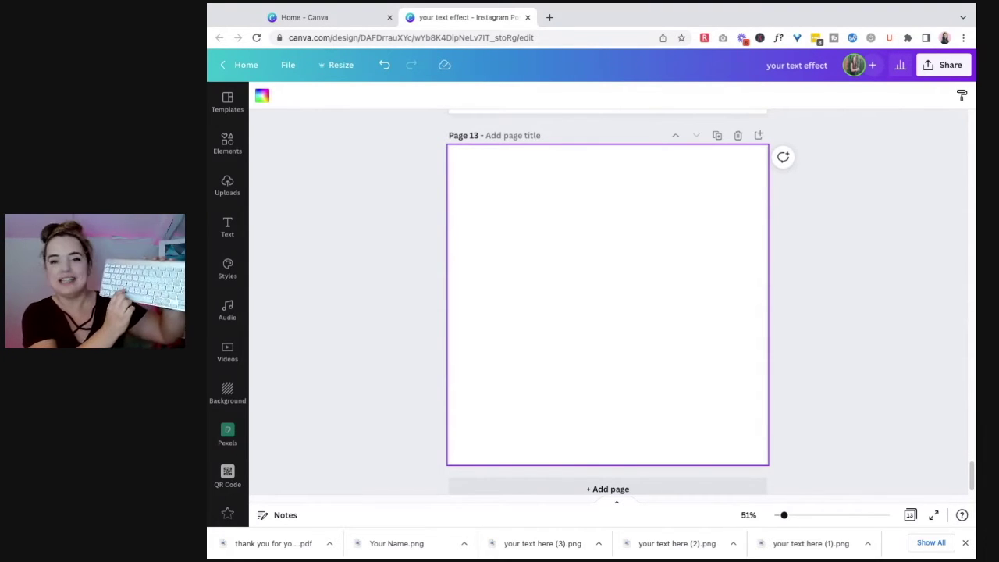
# Add a circle shape to the blank page 13
pyautogui.press('c')
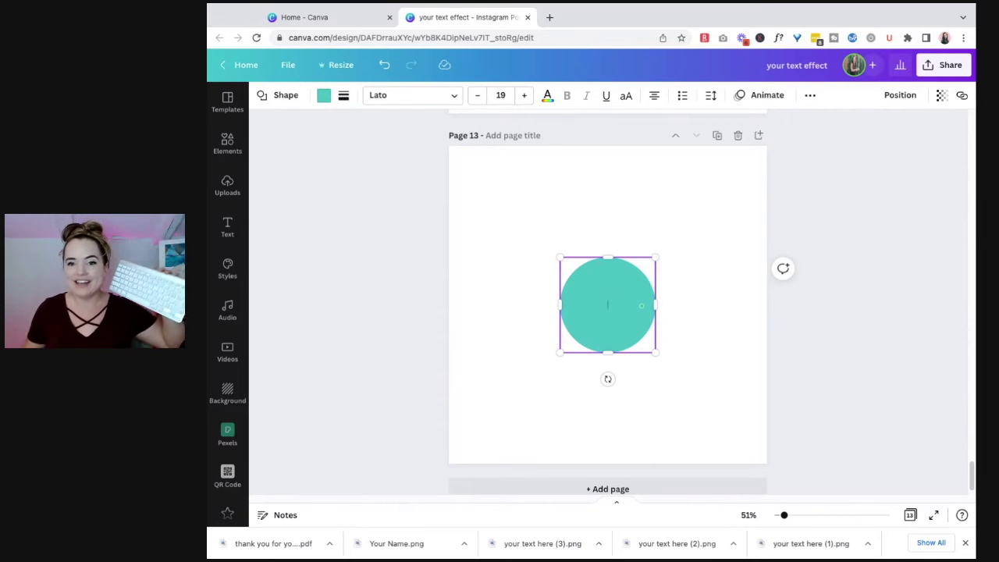
pyautogui.click(736, 317)
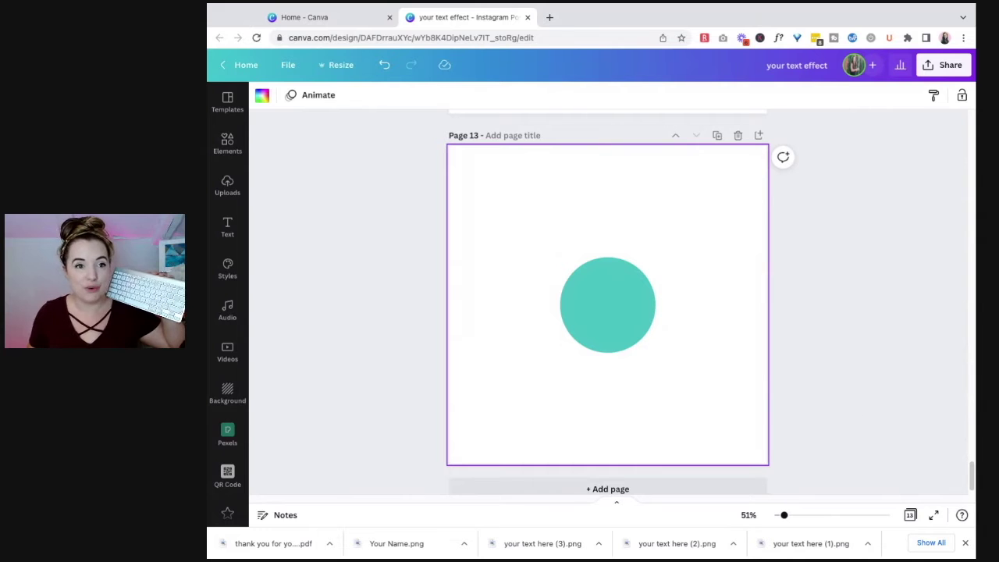
# Add a new page with a default paragraph text box and a heading in the Untitled Brand Kit style beneath it
pyautogui.click(693, 485)
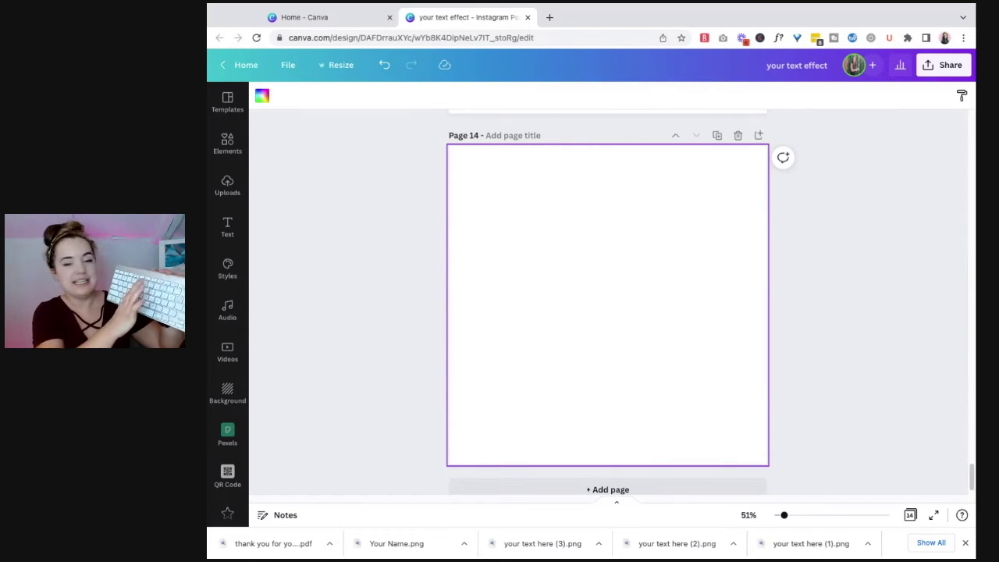
pyautogui.press('t')
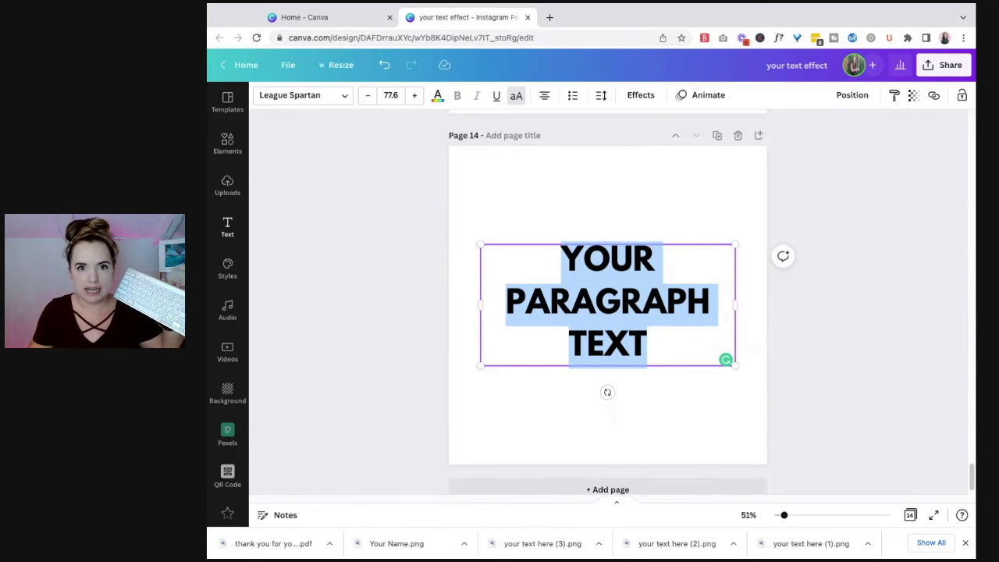
pyautogui.click(228, 226)
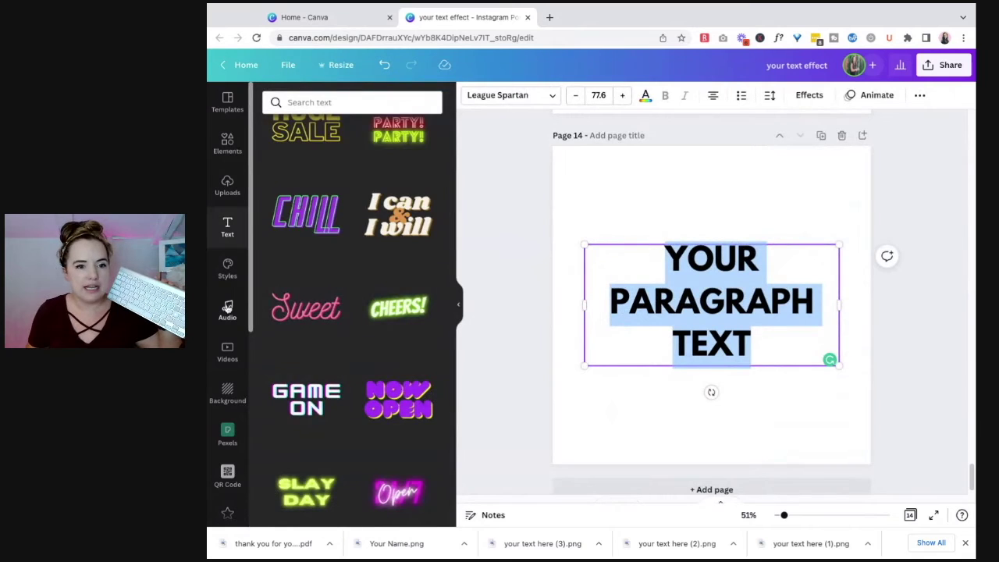
pyautogui.click(228, 267)
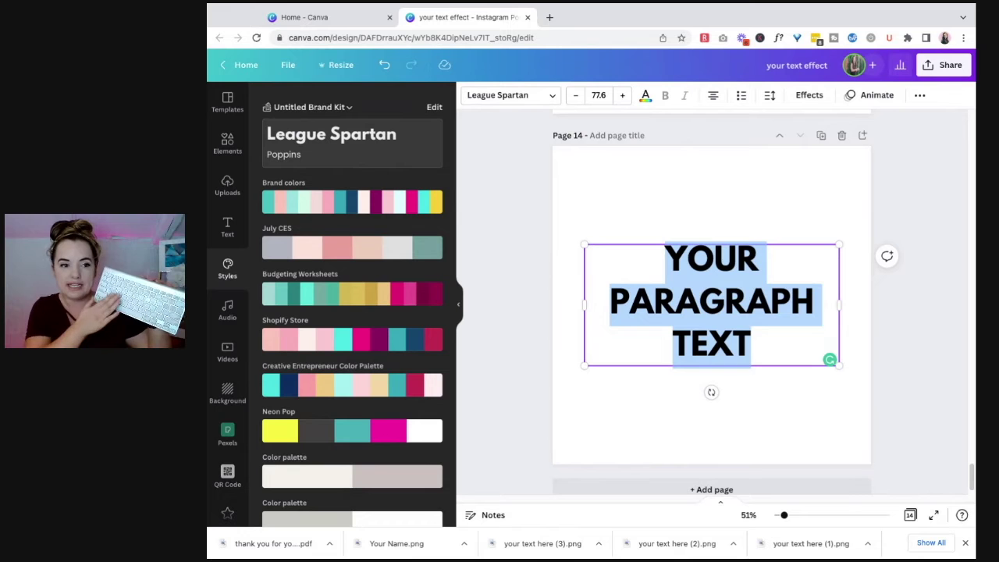
pyautogui.click(227, 226)
pyautogui.scroll(15, 408, 284)
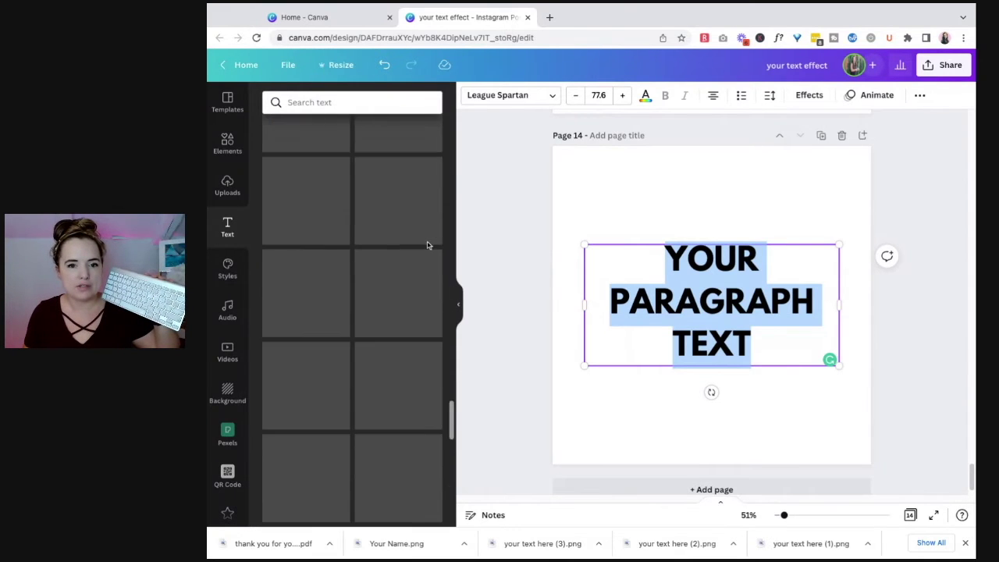
pyautogui.click(351, 160)
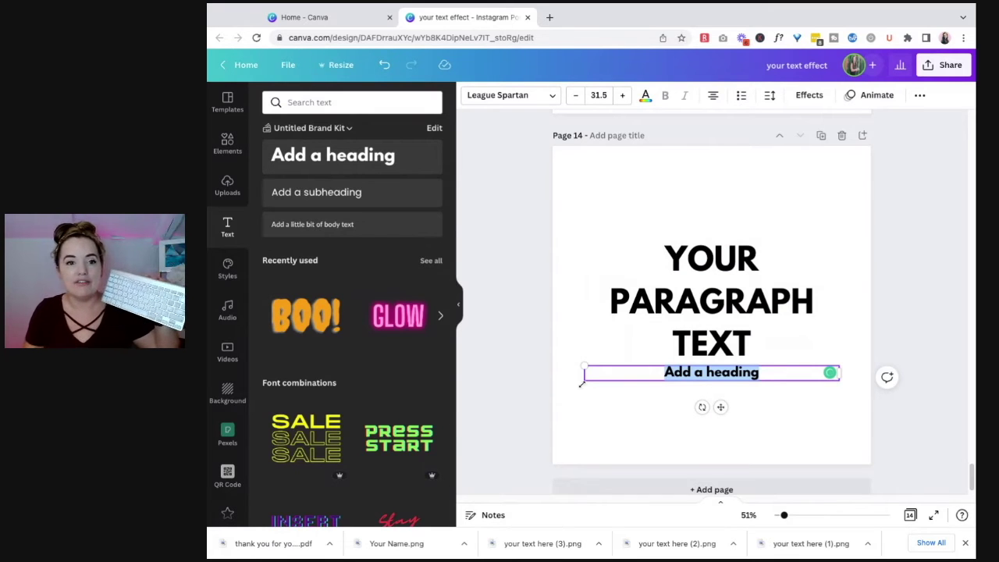
# Switch the text styles to the Creative Entrepreneur Society brand kit and add a heading in that style to page 14
pyautogui.click(310, 128)
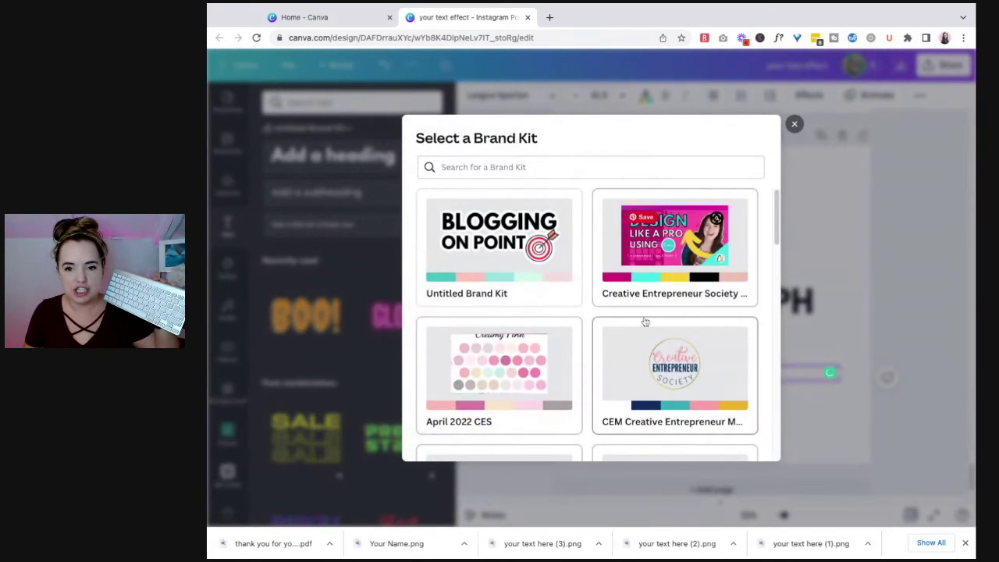
pyautogui.click(673, 255)
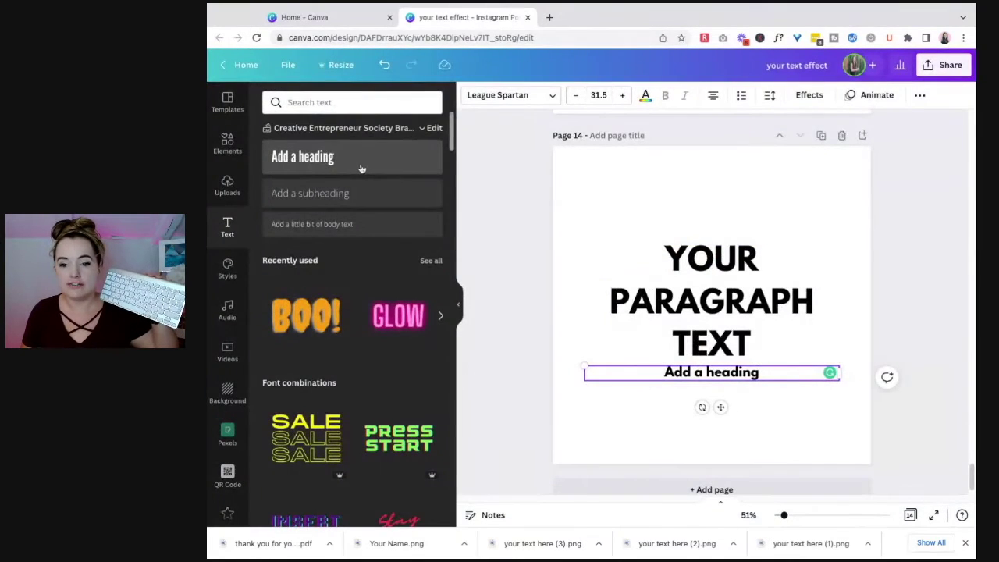
pyautogui.click(361, 169)
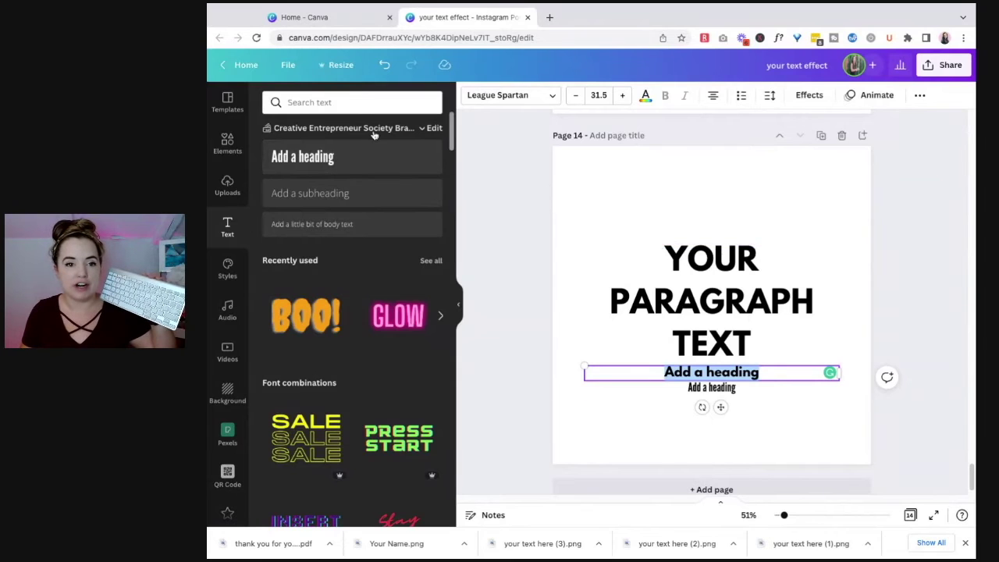
# Browse the available brand kits and switch the text styles to the CEM Creative Entrepreneur Master kit
pyautogui.click(375, 132)
pyautogui.scroll(-3, 701, 297)
pyautogui.scroll(-3, 700, 297)
pyautogui.scroll(10, 698, 297)
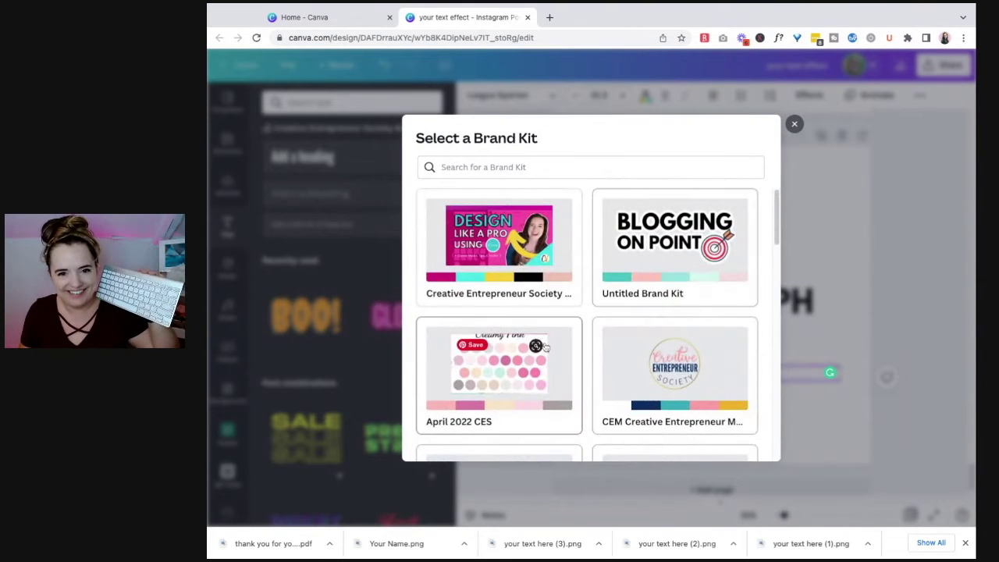
pyautogui.click(684, 387)
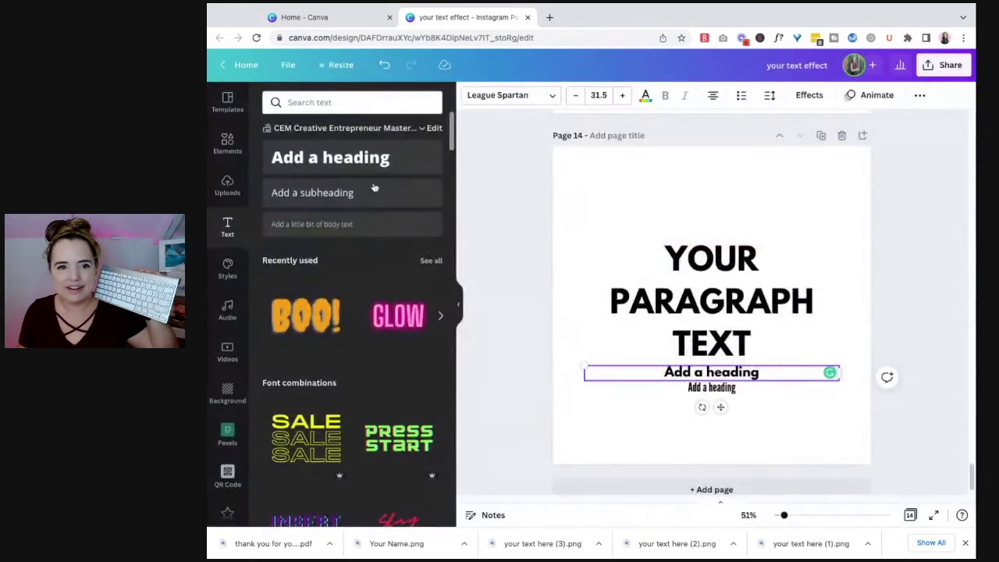
# Switch the text styles back to the Untitled Brand Kit
pyautogui.click(367, 130)
pyautogui.scroll(-1, 662, 253)
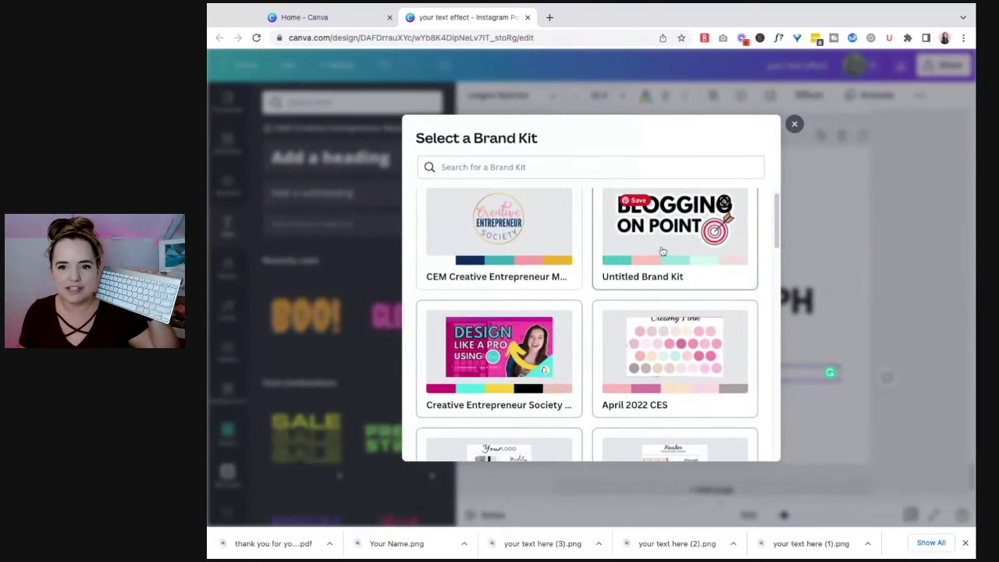
pyautogui.click(662, 252)
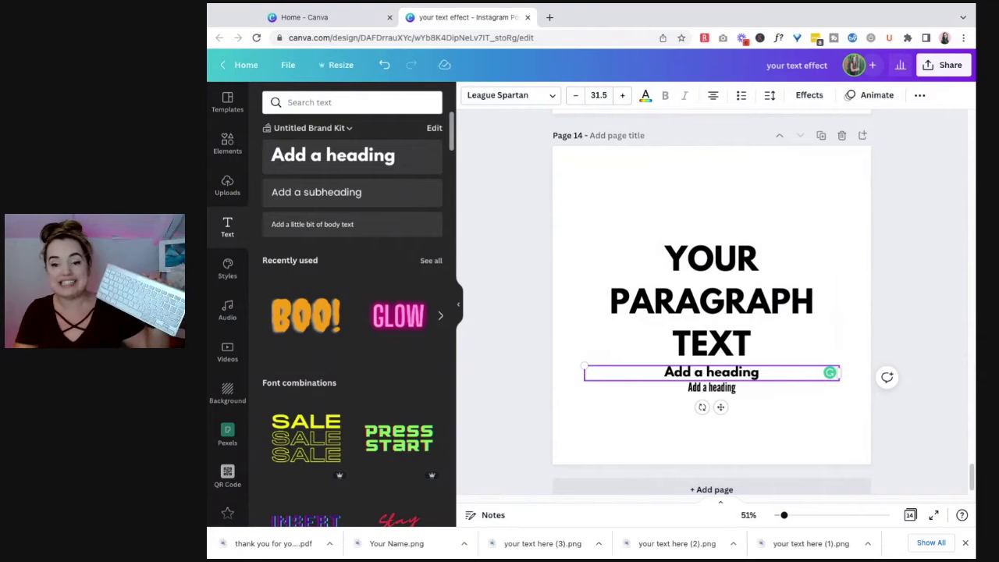
# Add a new page with a rectangle shape and stretch it sideways to span the full page width
pyautogui.click(678, 487)
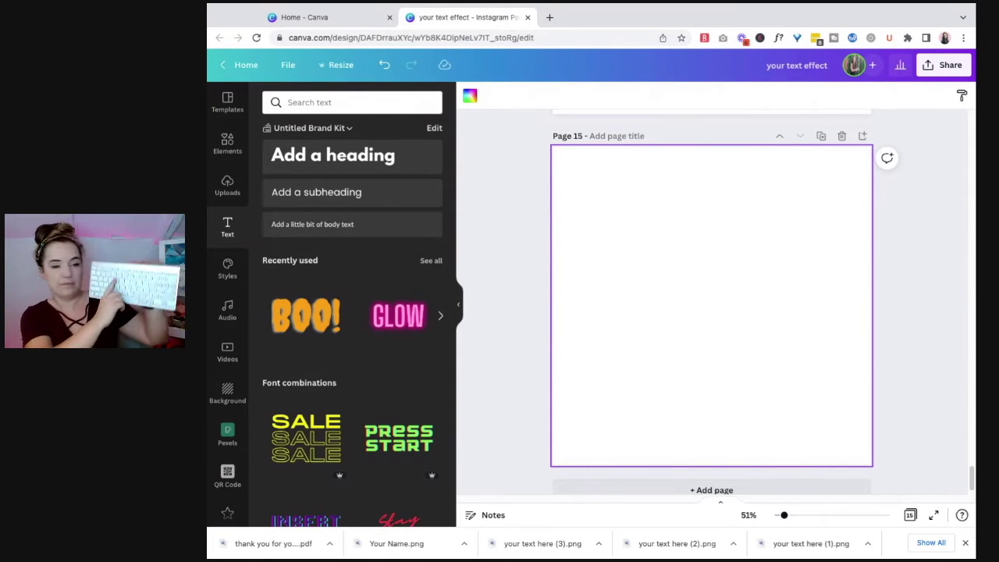
pyautogui.press('r')
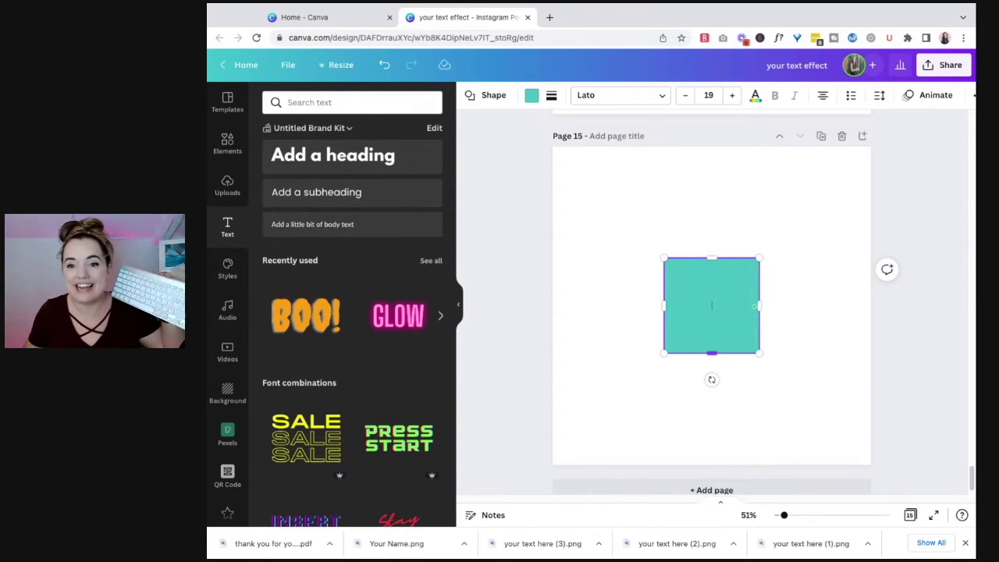
pyautogui.moveTo(663, 305); pyautogui.dragTo(552, 306)
pyautogui.moveTo(759, 305); pyautogui.dragTo(871, 305)
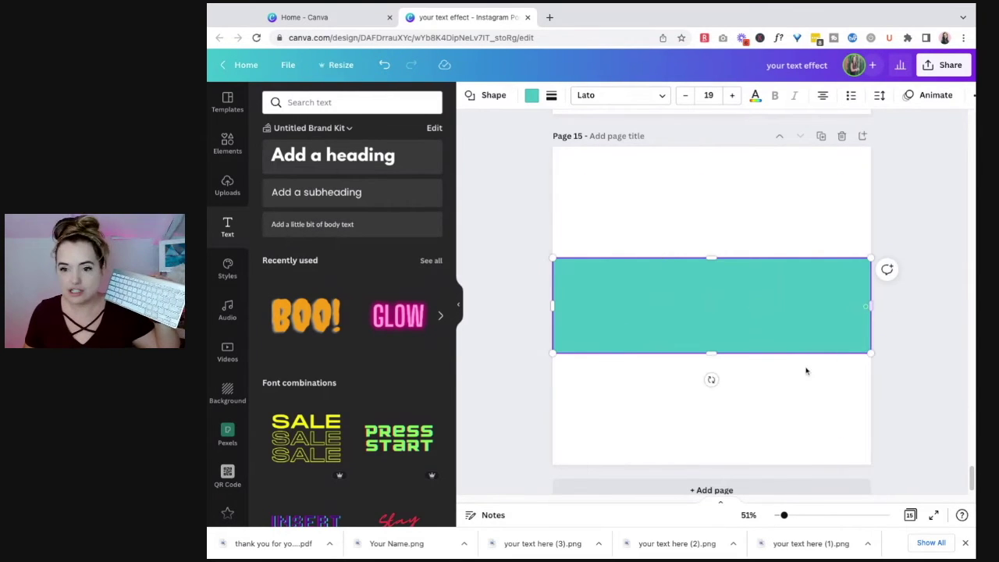
pyautogui.click(802, 386)
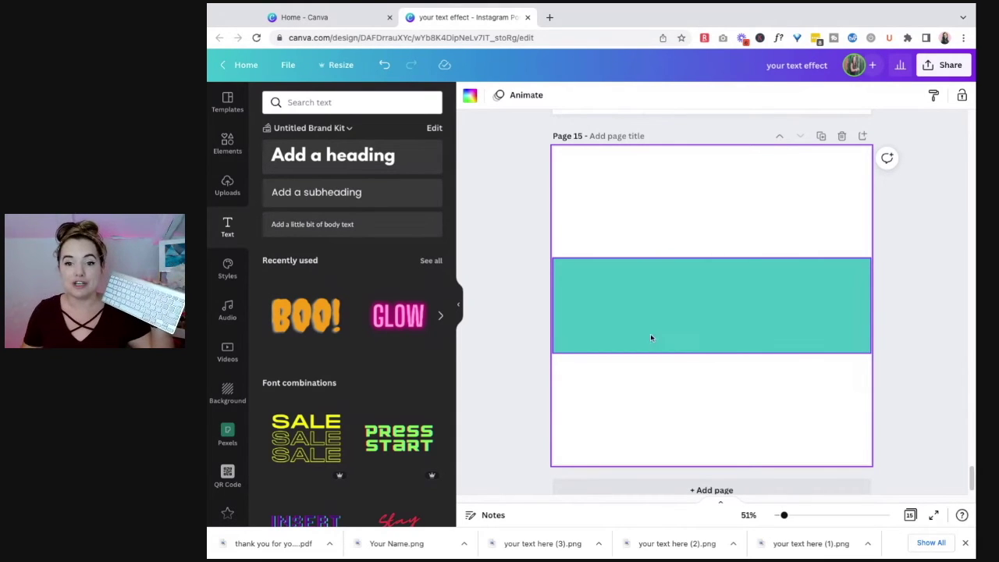
# Lower the top edge of the full-width rectangle so it becomes a band about half as tall
pyautogui.click(592, 294)
pyautogui.moveTo(552, 258)
pyautogui.mouseDown()
pyautogui.moveTo(509, 226)
pyautogui.moveTo(587, 276)
pyautogui.moveTo(545, 266)
pyautogui.moveTo(553, 265)
pyautogui.mouseUp()
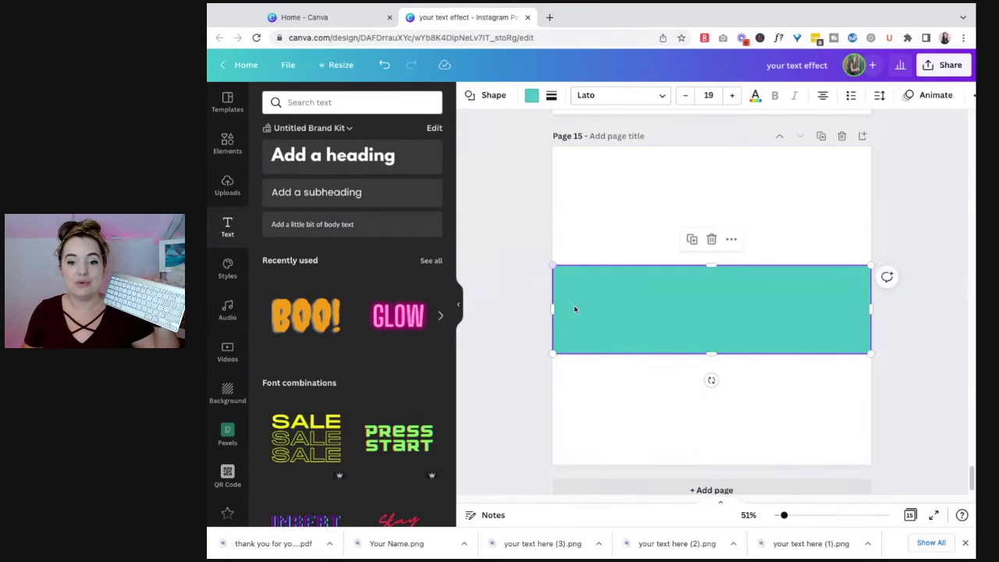
pyautogui.moveTo(690, 264); pyautogui.dragTo(690, 306)
pyautogui.click(717, 242)
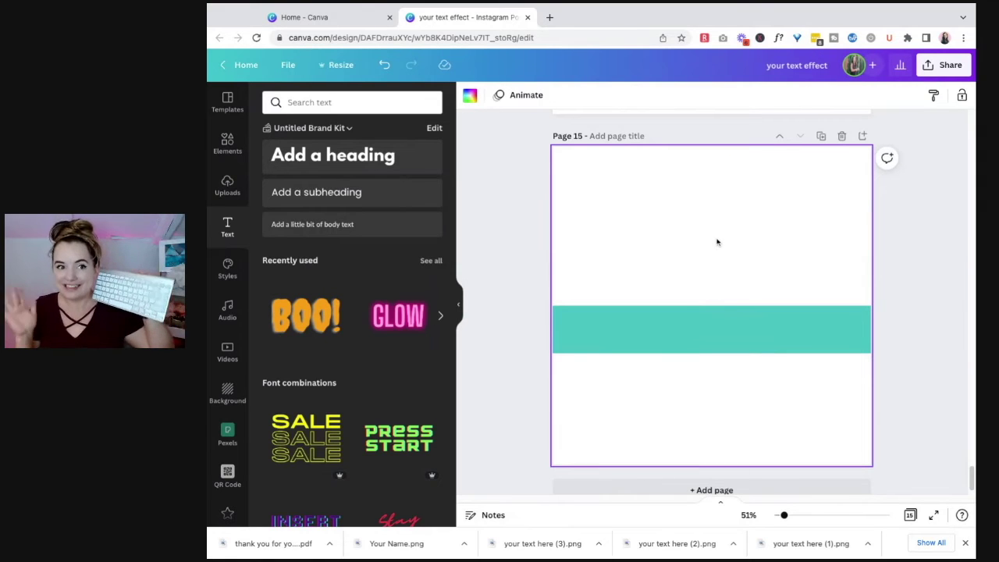
# Add a new page with a horizontal line, lengthening it and keeping it centred on the page
pyautogui.click(771, 491)
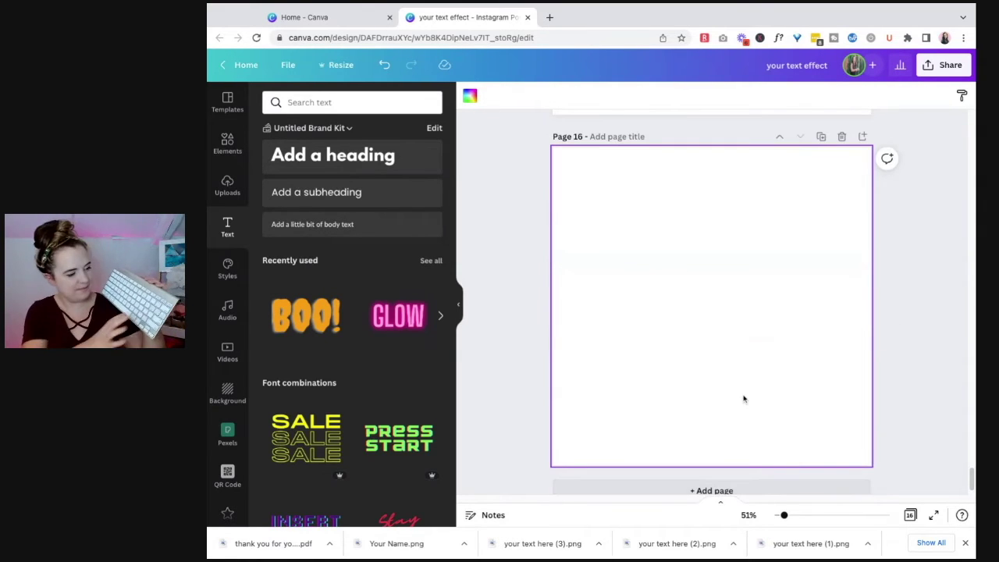
pyautogui.press('l')
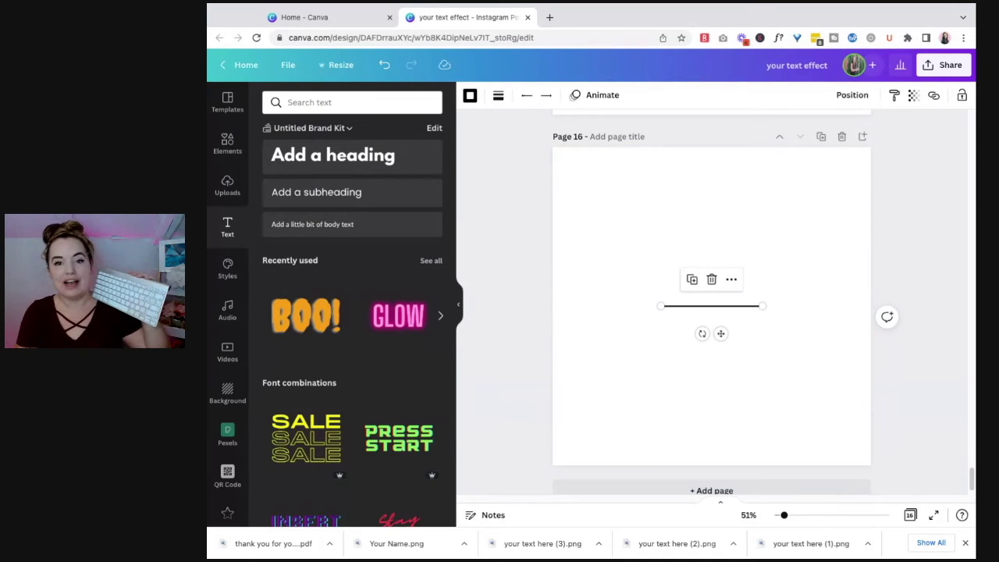
pyautogui.moveTo(661, 306); pyautogui.dragTo(569, 306)
pyautogui.moveTo(676, 334); pyautogui.dragTo(721, 334)
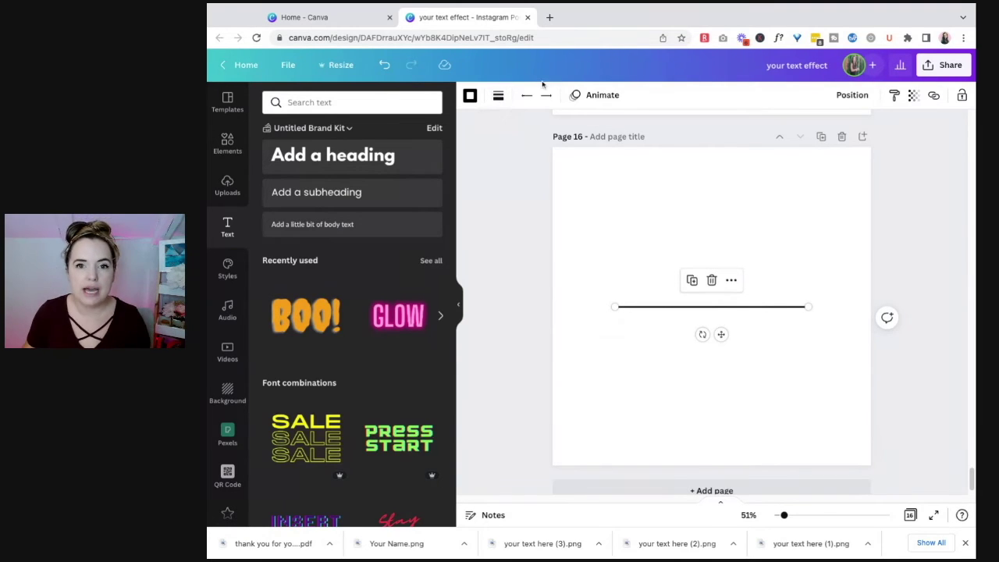
# Try the dotted and both dashed styles on the line, finishing on the solid style
pyautogui.click(497, 97)
pyautogui.click(636, 139)
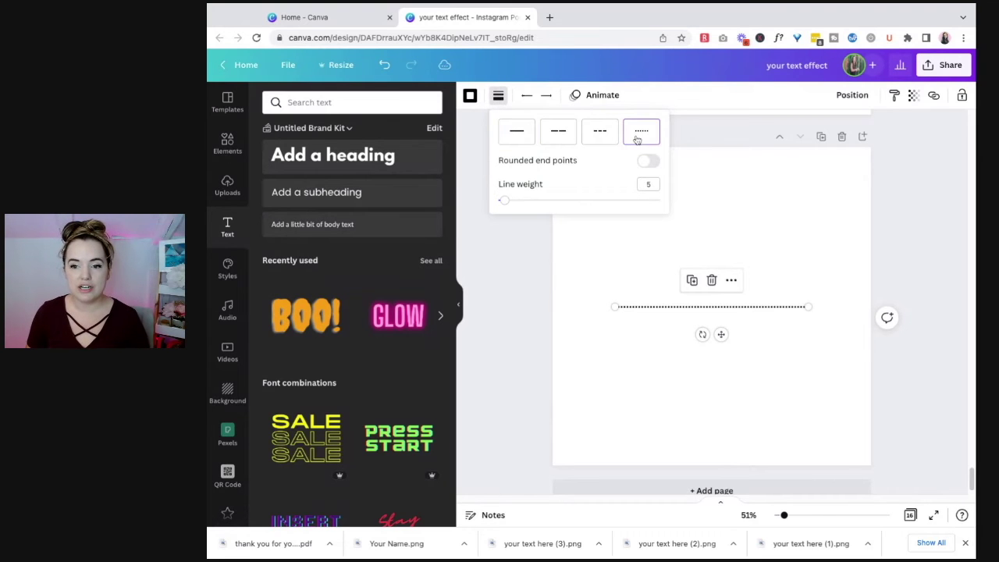
pyautogui.click(593, 139)
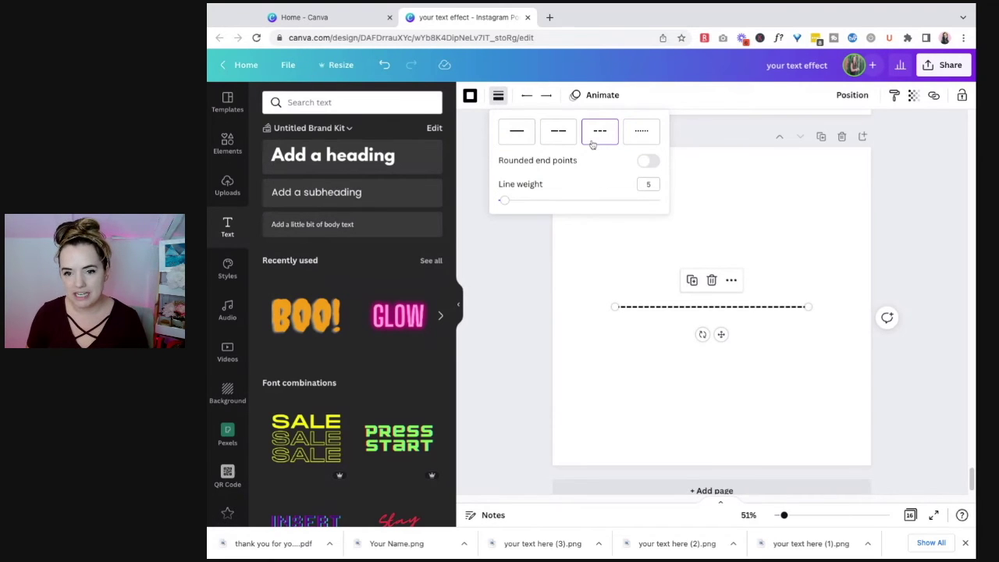
pyautogui.click(568, 137)
pyautogui.click(514, 140)
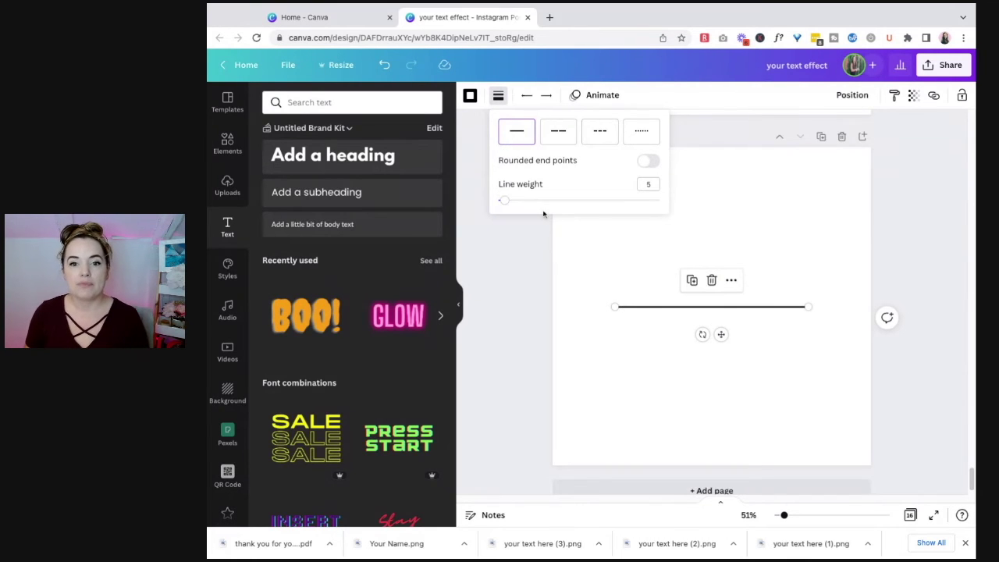
# Give the line the short-dashed style and set its line weight to 2
pyautogui.click(635, 138)
pyautogui.click(600, 134)
pyautogui.moveTo(506, 202); pyautogui.dragTo(505, 203)
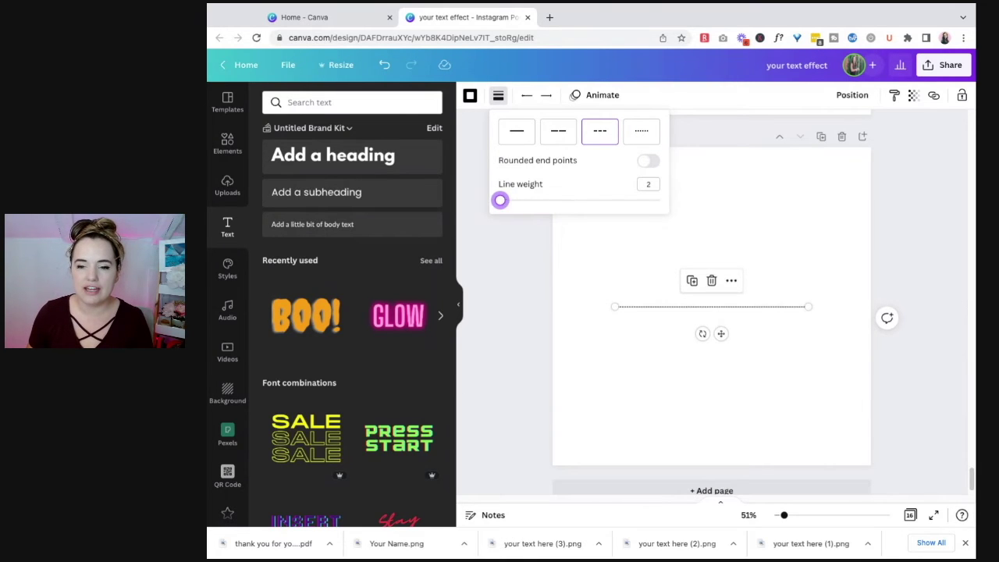
# Recolor the dashed line to the dark navy blue from the document colors
pyautogui.moveTo(785, 516); pyautogui.dragTo(792, 516)
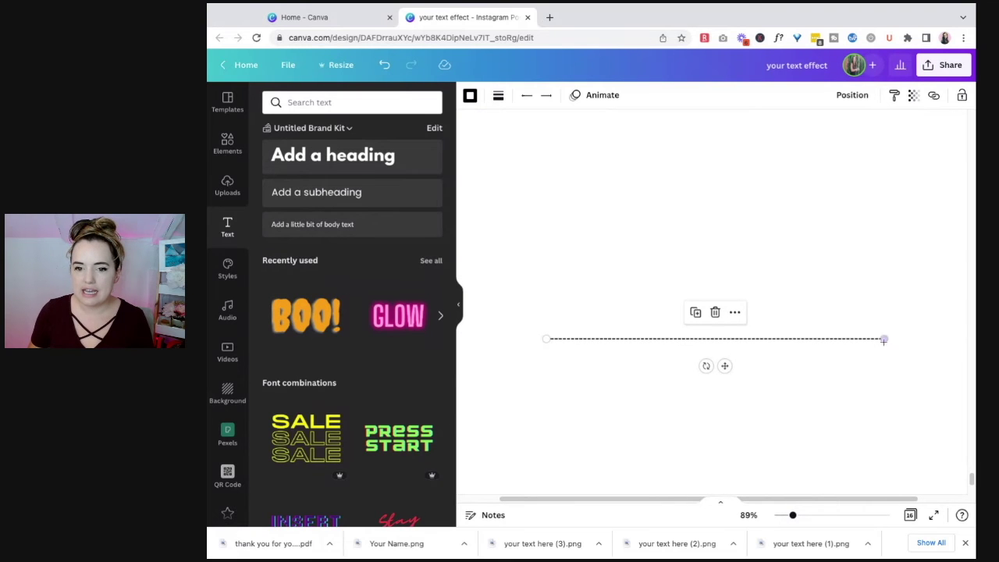
pyautogui.click(470, 95)
pyautogui.click(336, 158)
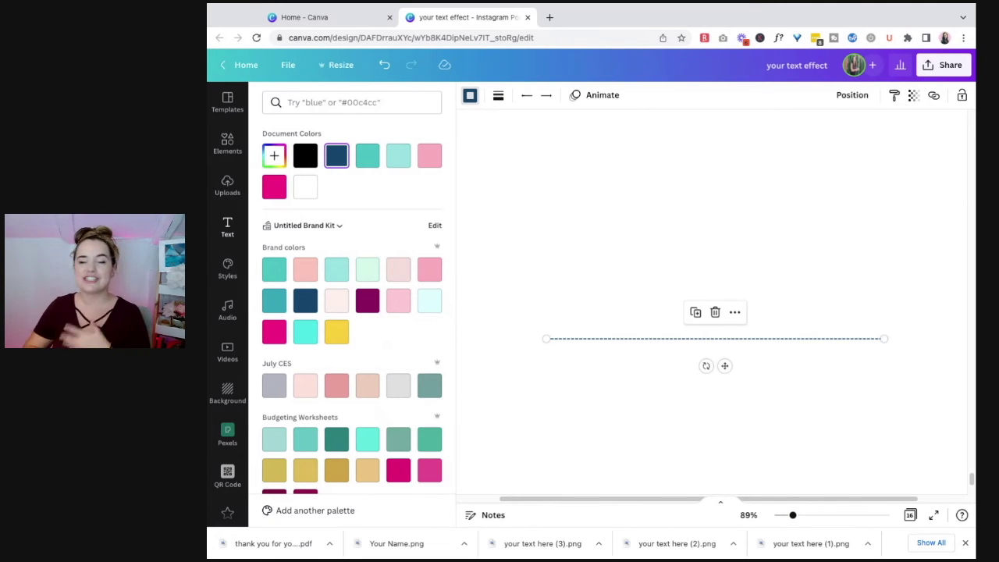
# Put a solid triangular arrowhead on the start of the dashed line
pyautogui.click(528, 94)
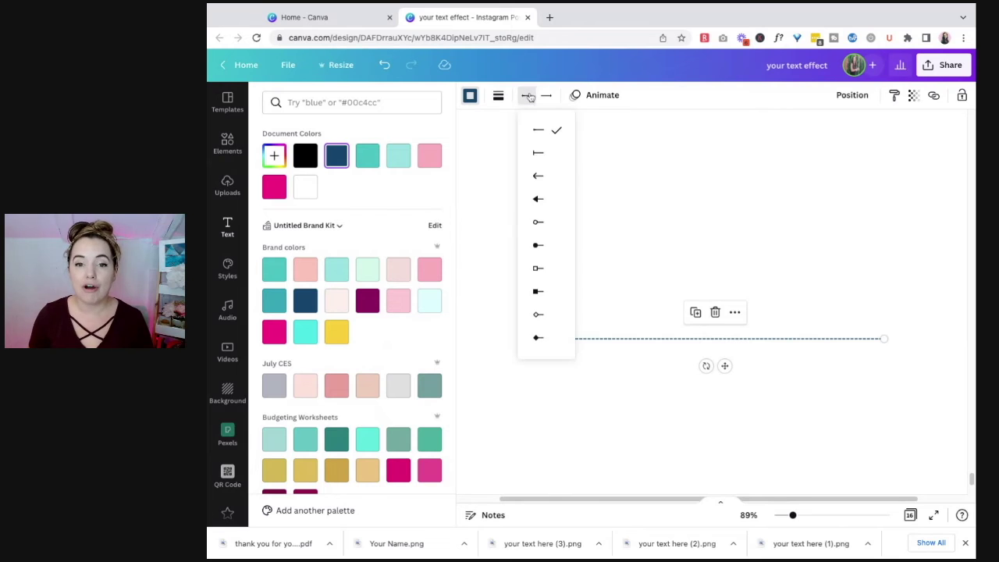
pyautogui.click(547, 200)
pyautogui.click(792, 211)
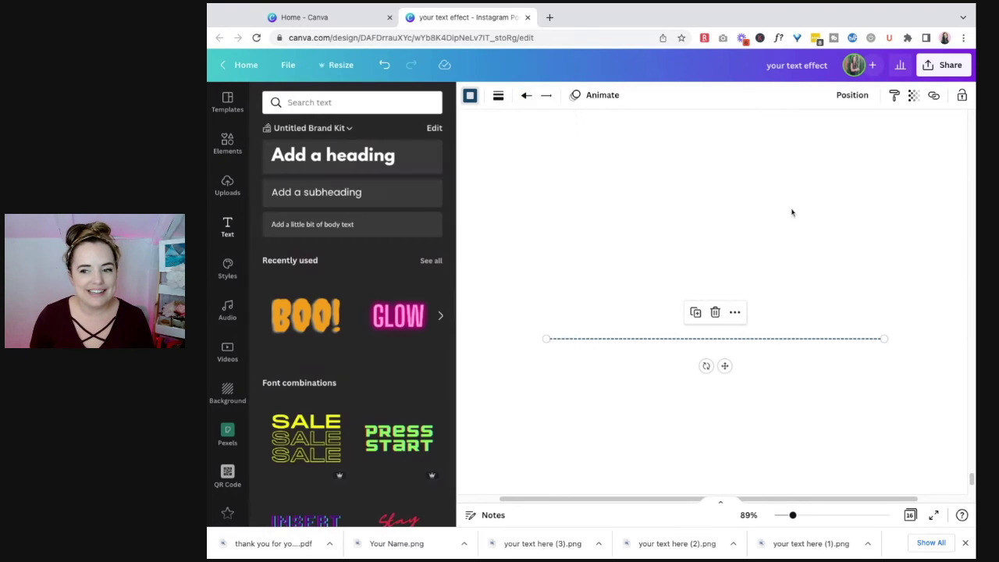
pyautogui.click(662, 338)
pyautogui.click(784, 241)
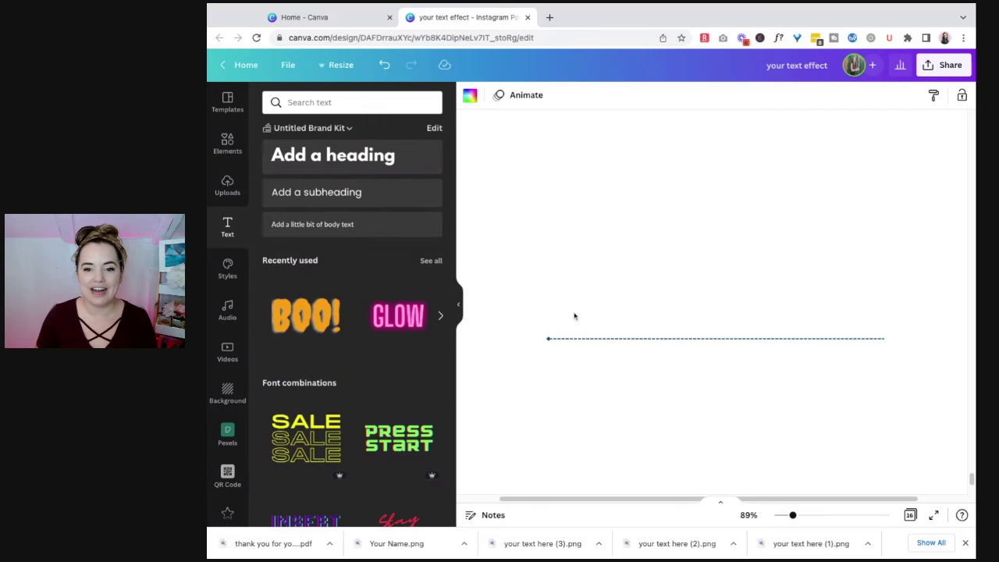
# Increase the dashed arrow's line weight to 12
pyautogui.click(561, 339)
pyautogui.click(498, 95)
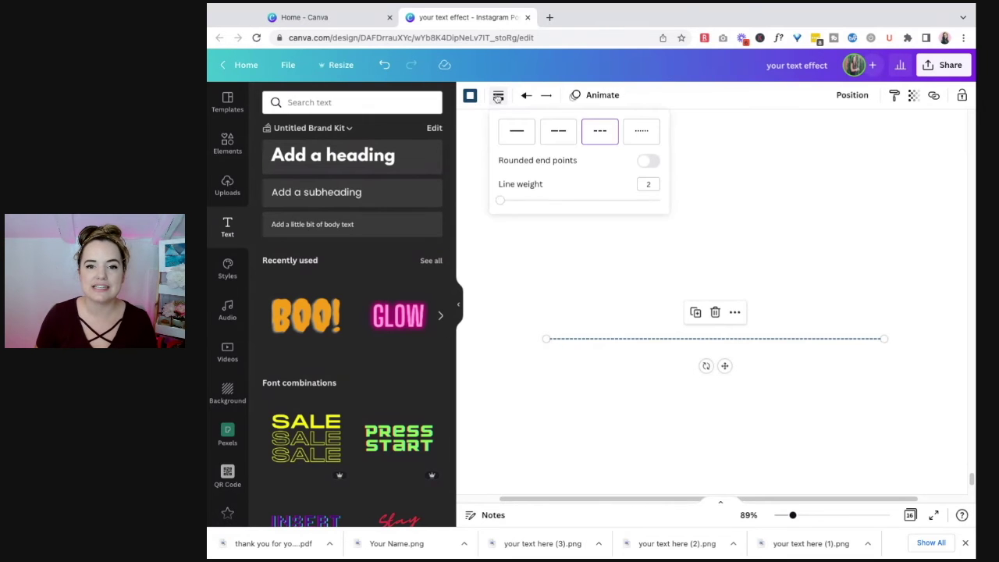
pyautogui.click(522, 201)
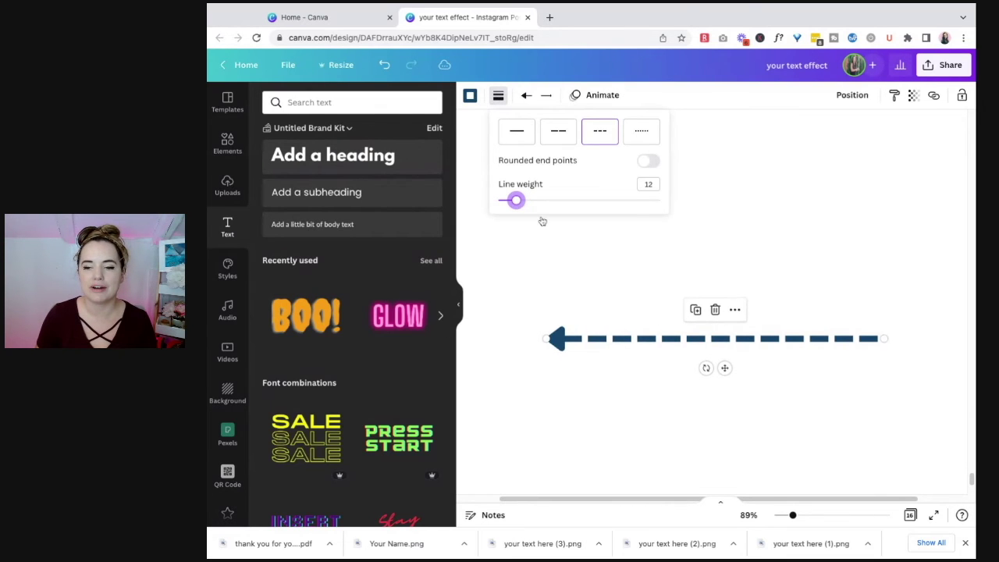
# Tilt the dashed arrow on page 16 by moving its arrowhead end down so it points toward the page's lower left
pyautogui.click(793, 516)
pyautogui.moveTo(794, 516); pyautogui.dragTo(783, 516)
pyautogui.moveTo(622, 310); pyautogui.dragTo(612, 361)
# Add the glossy red heart graphic to page 16 and shrink it to roughly half its width
pyautogui.click(228, 144)
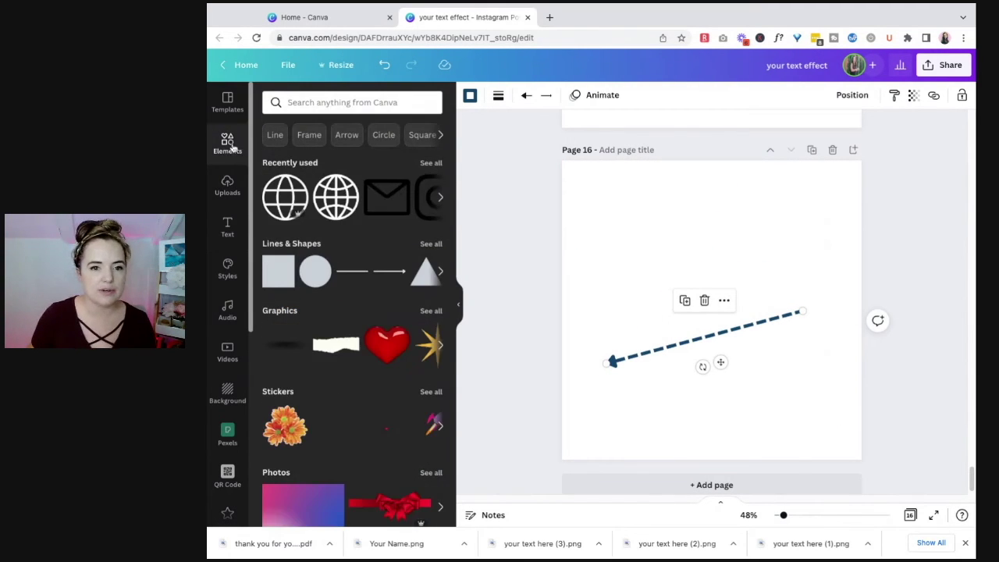
pyautogui.click(395, 356)
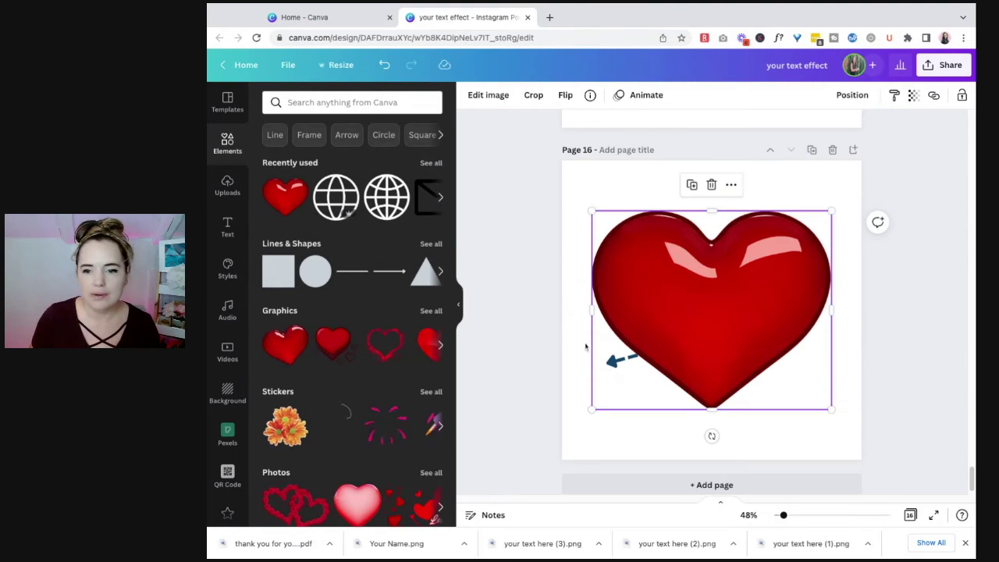
pyautogui.moveTo(832, 211); pyautogui.dragTo(724, 300)
# Move the dashed arrow to the page's upper right and place the heart so the arrowhead meets its top notch
pyautogui.moveTo(787, 320); pyautogui.dragTo(825, 219)
pyautogui.moveTo(645, 261); pyautogui.dragTo(660, 266)
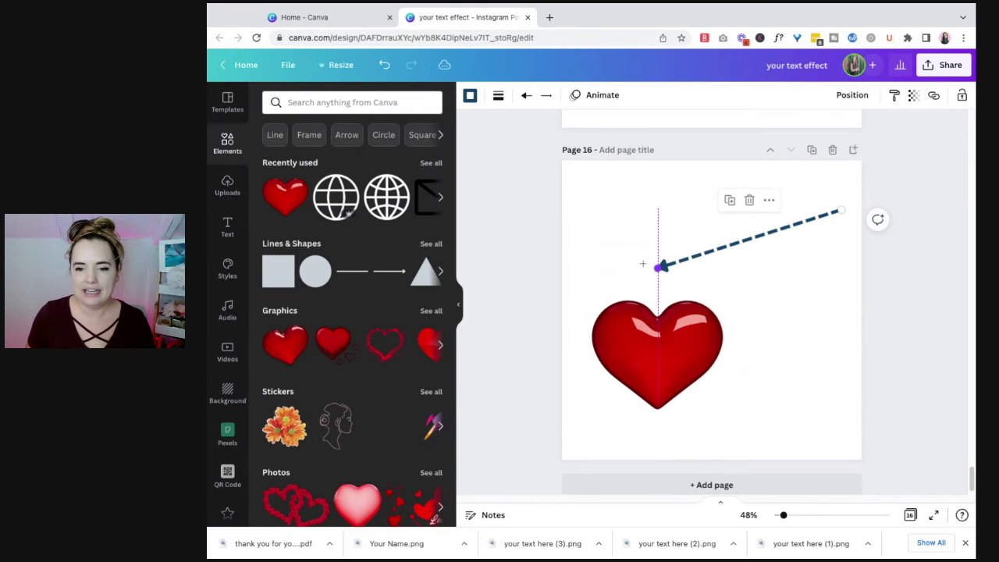
pyautogui.moveTo(658, 351); pyautogui.dragTo(684, 321)
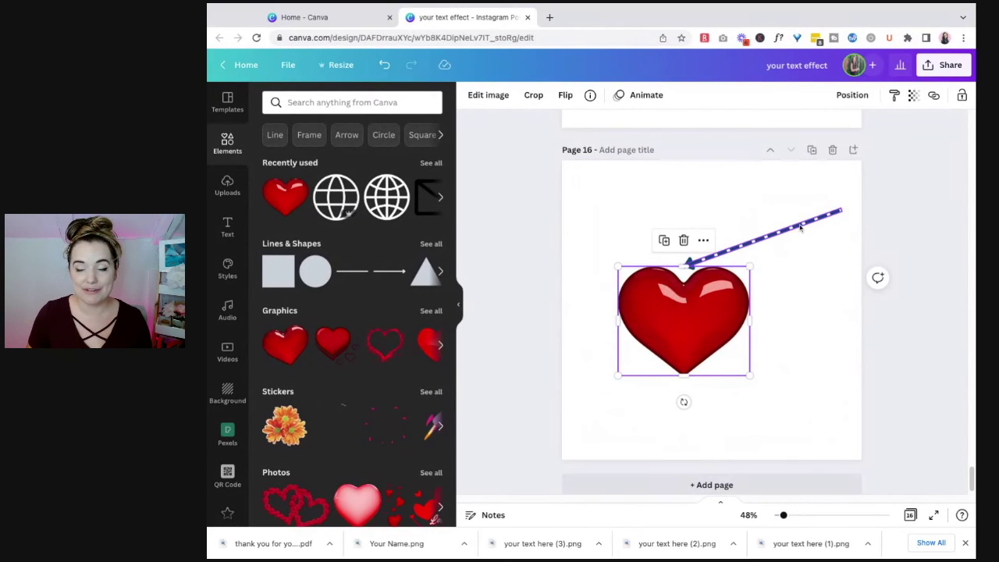
# Swing the arrowhead to the heart's upper right edge and nudge the heart slightly left
pyautogui.click(801, 229)
pyautogui.moveTo(699, 268); pyautogui.dragTo(750, 319)
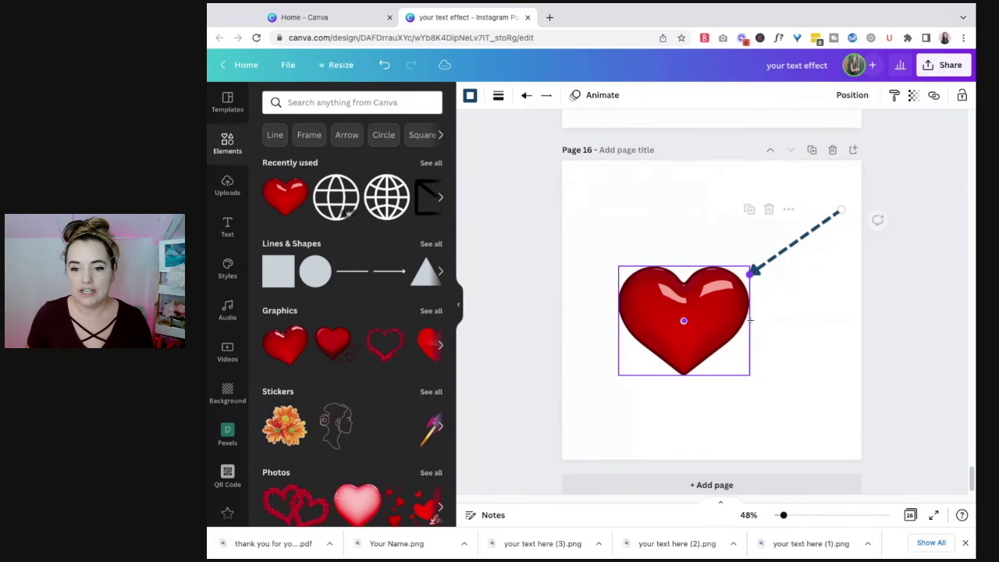
pyautogui.moveTo(691, 317); pyautogui.dragTo(660, 338)
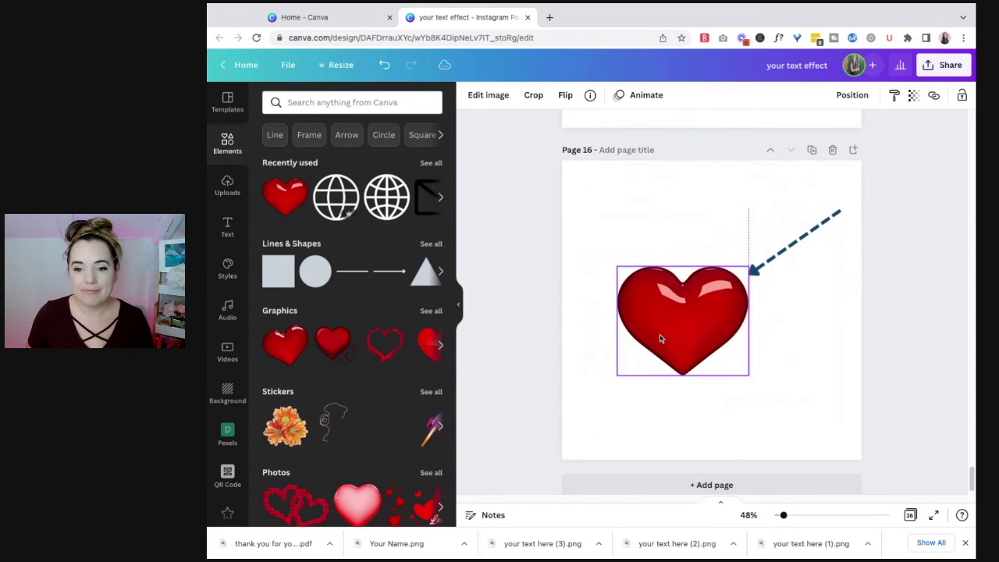
pyautogui.click(776, 347)
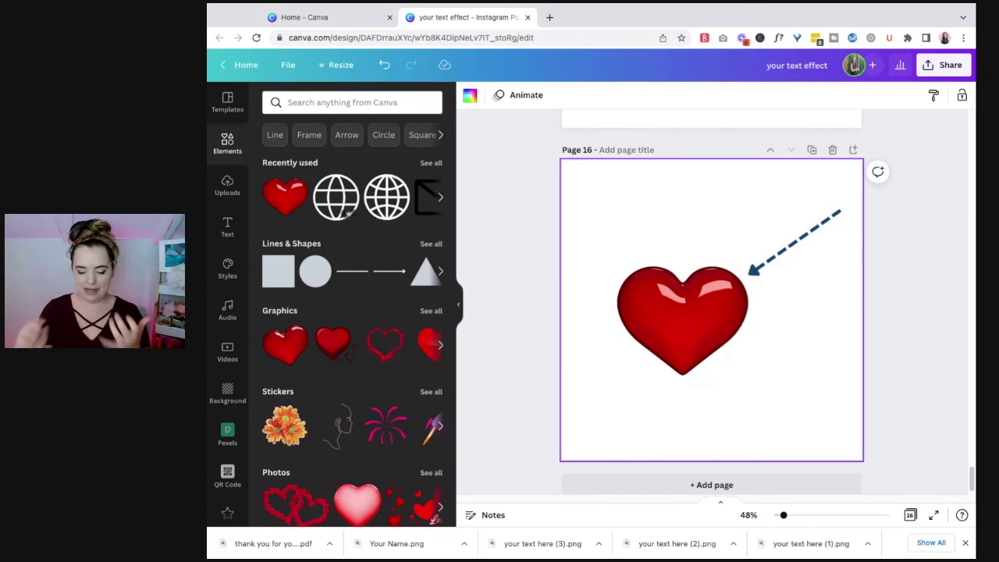
# Pull the arrowhead away from the heart so it ends in the empty space above the heart's right lobe
pyautogui.click(795, 240)
pyautogui.moveTo(751, 270)
pyautogui.mouseDown()
pyautogui.moveTo(721, 263)
pyautogui.moveTo(750, 272)
pyautogui.mouseUp()
pyautogui.click(760, 434)
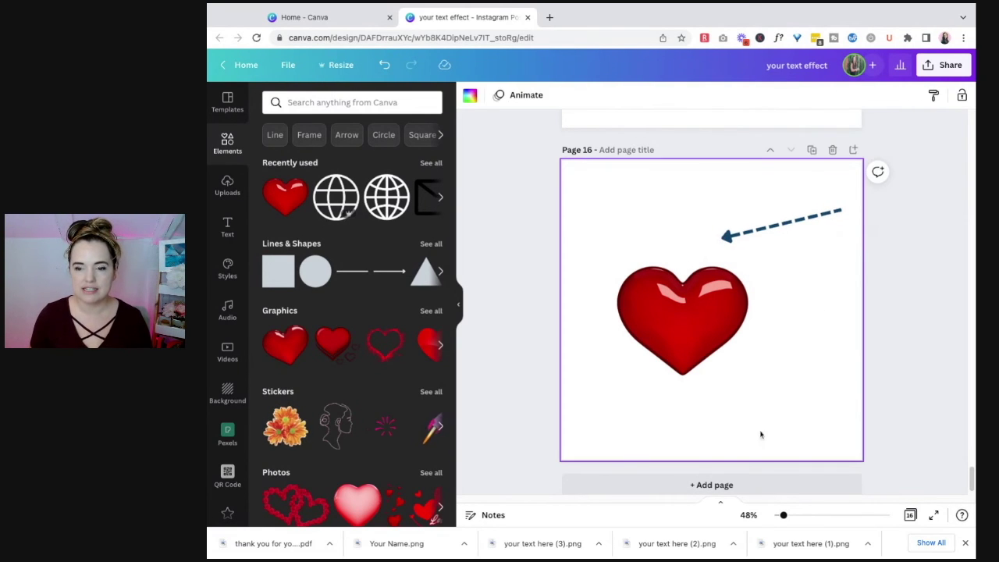
# Select the dashed arrow and heart together, group them, and ungroup them again
pyautogui.moveTo(676, 223); pyautogui.dragTo(844, 391)
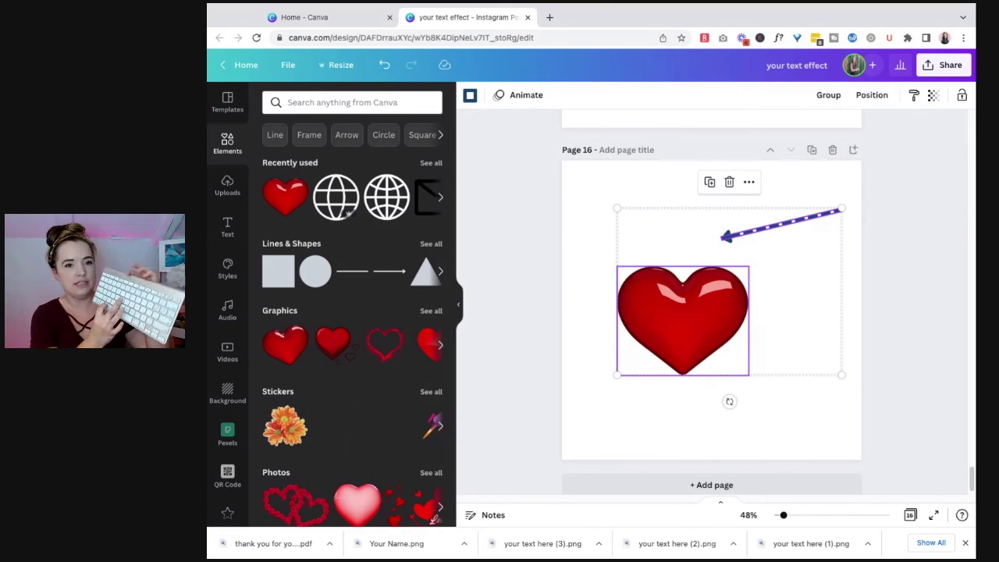
pyautogui.press('super+g')
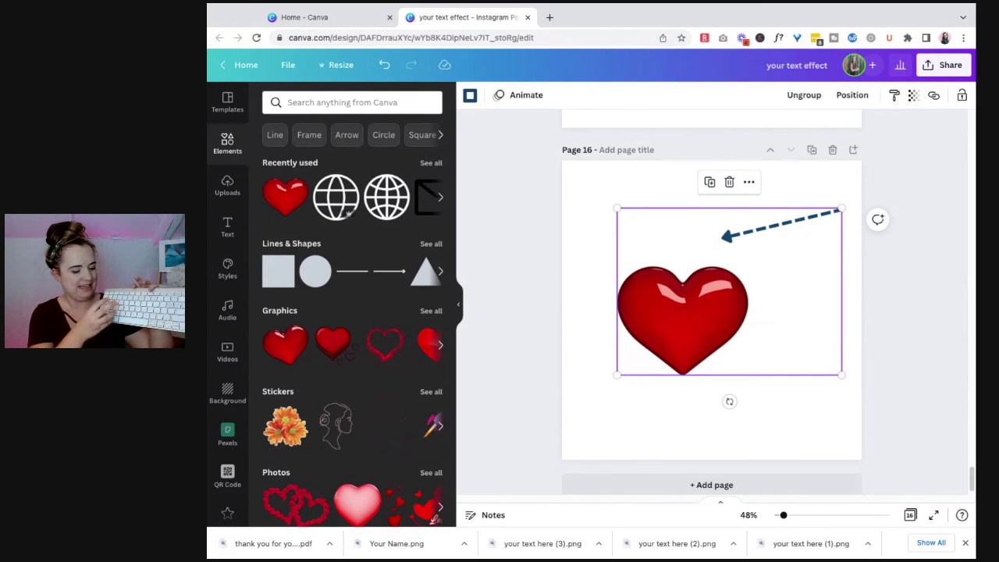
pyautogui.press('super+shift+g')
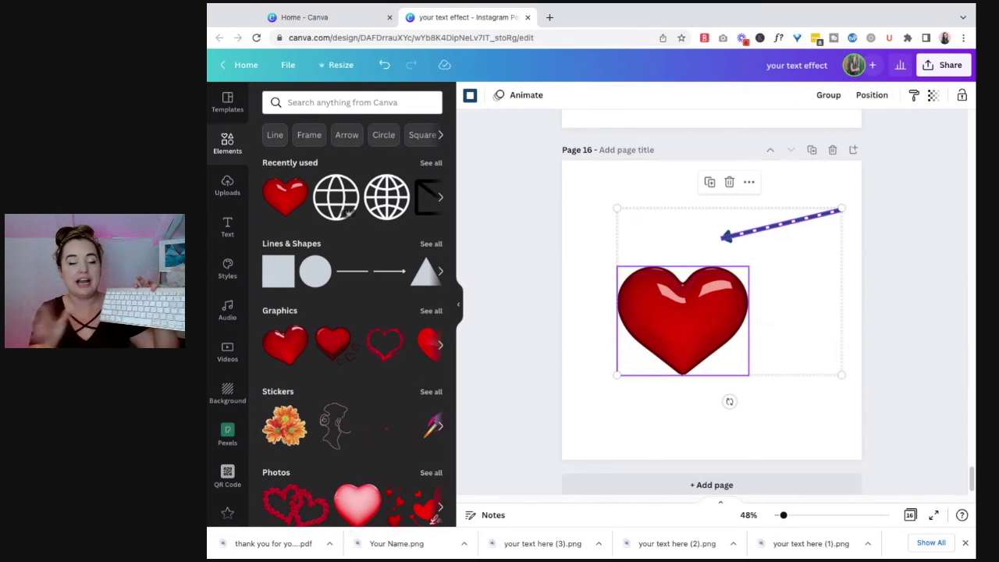
# Reselect the heart and dashed arrow, group and ungroup them a second time, and clear the selection
pyautogui.click(891, 246)
pyautogui.moveTo(910, 322); pyautogui.dragTo(672, 210)
pyautogui.click(837, 100)
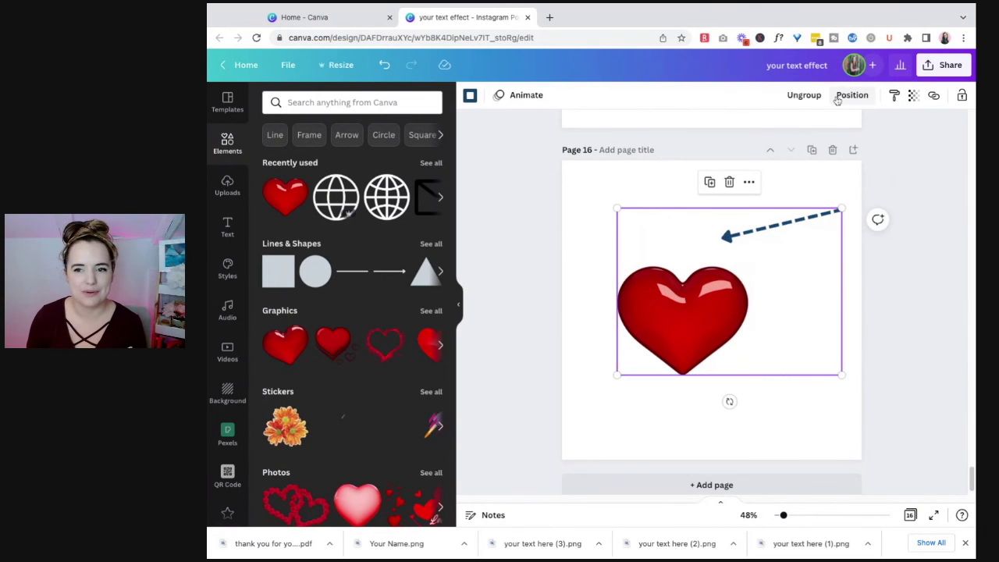
pyautogui.click(804, 104)
pyautogui.click(928, 339)
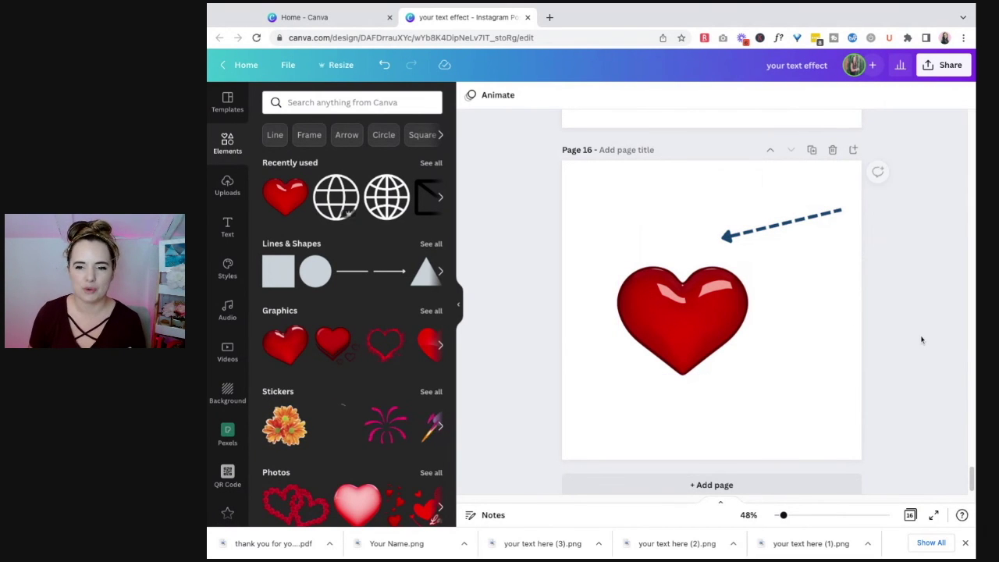